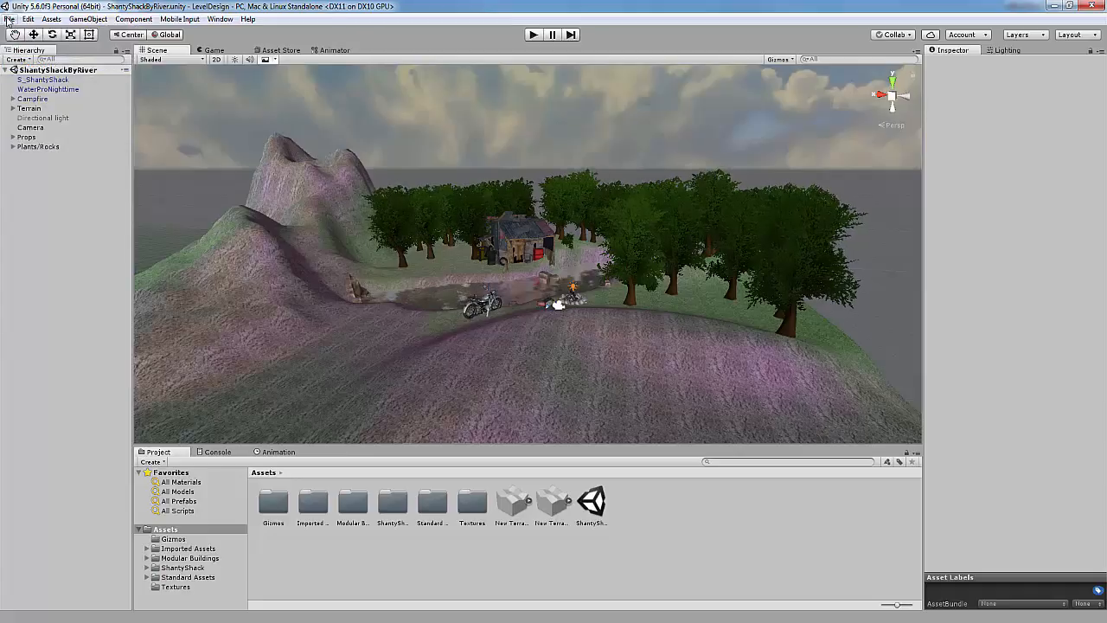
click(8, 19)
Add a new UI Image from the Hierarchy, creating a Screen Space Overlay Canvas and EventSystem
click(84, 214)
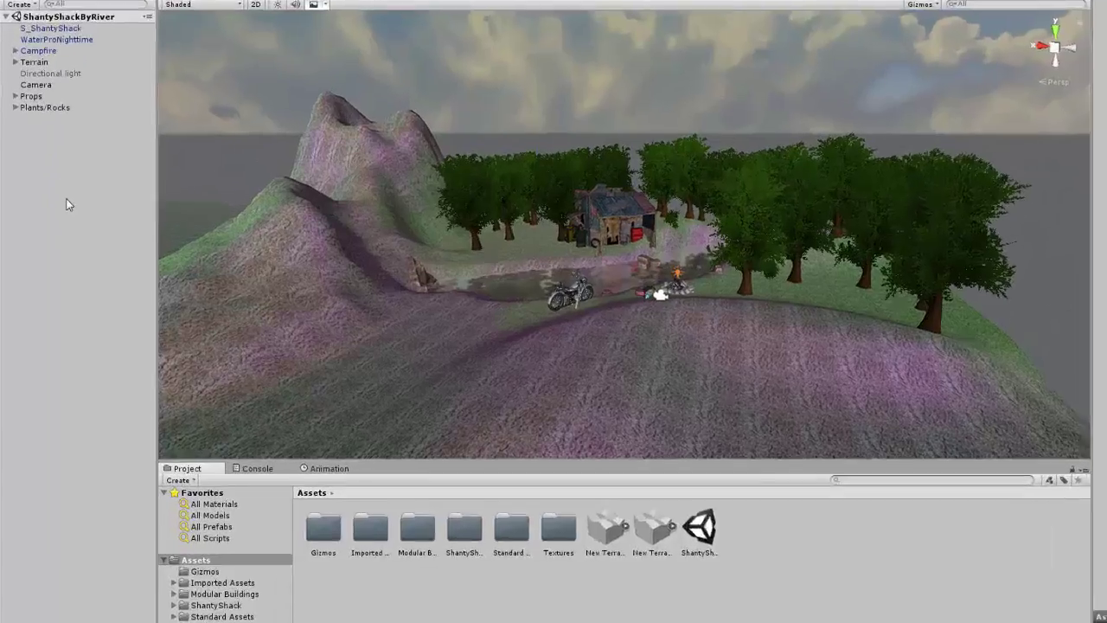
right_click(78, 215)
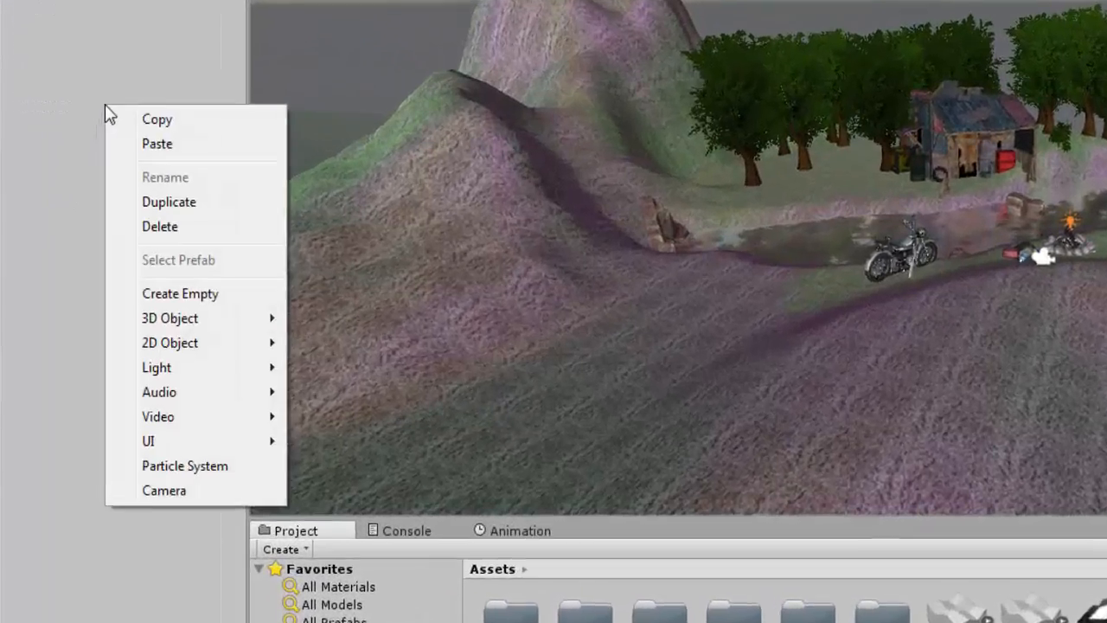
mouse_move(199, 260)
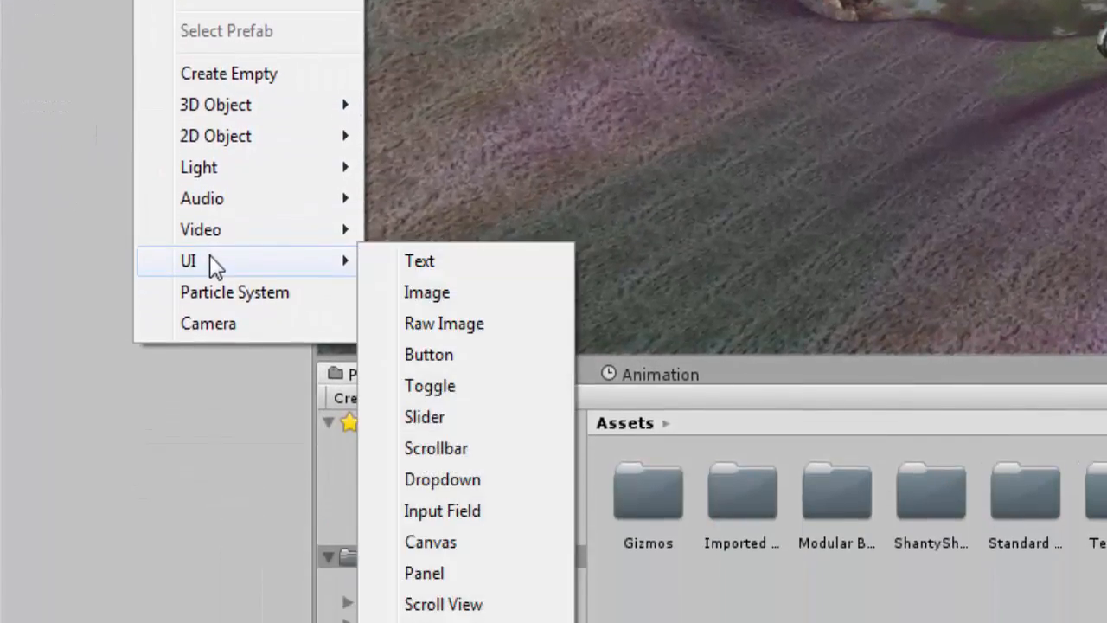
click(427, 292)
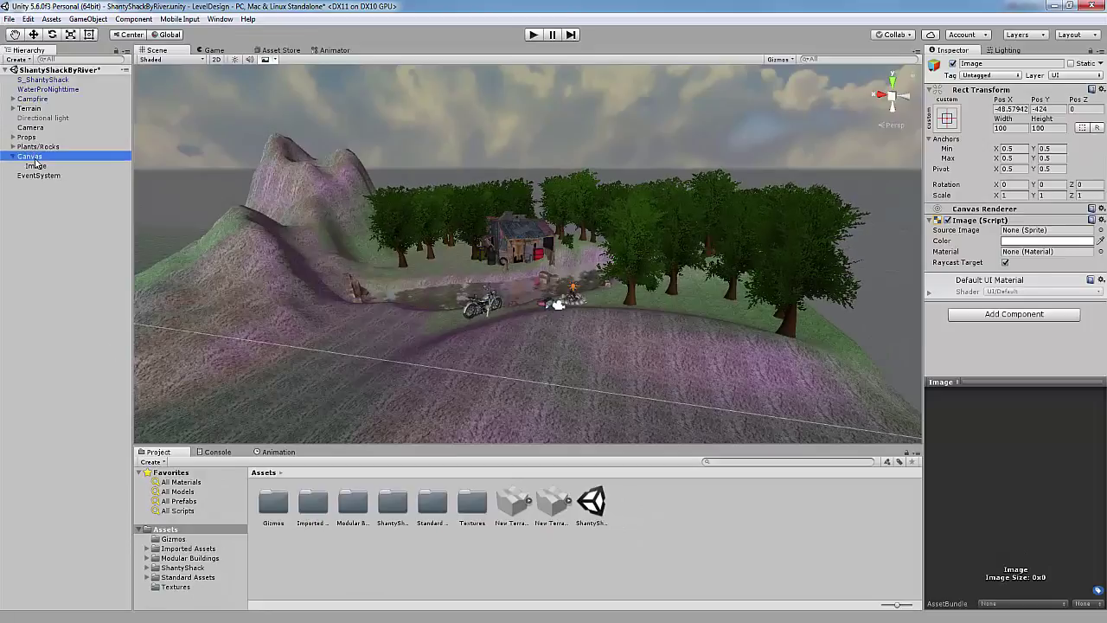
Frame the new Canvas and Image in the Scene view and preview them through the Game camera
double_click(31, 140)
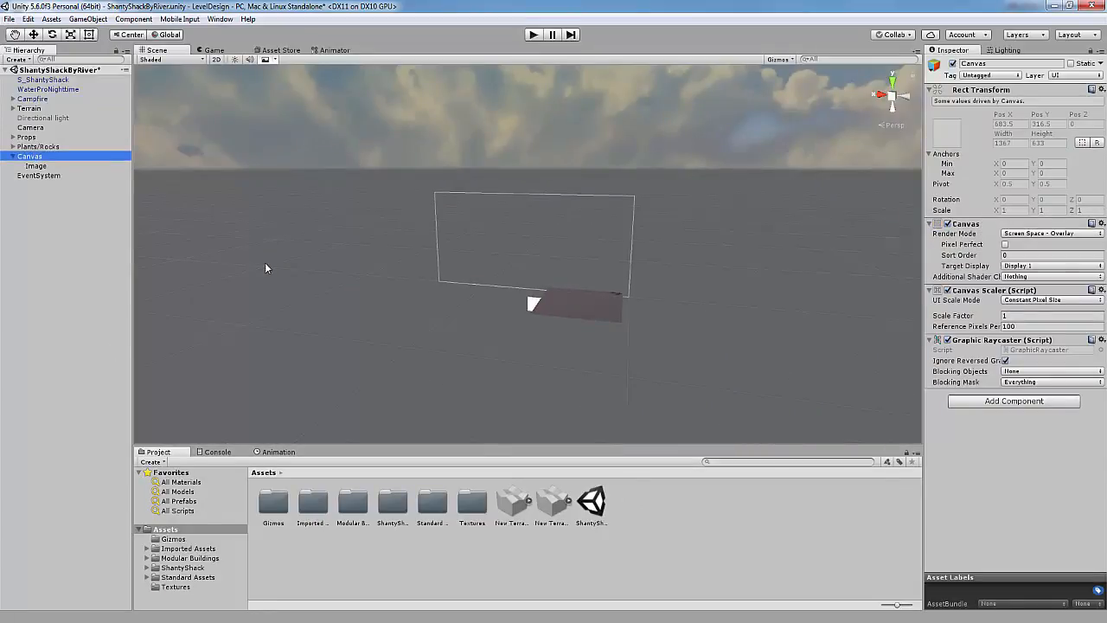
click(41, 166)
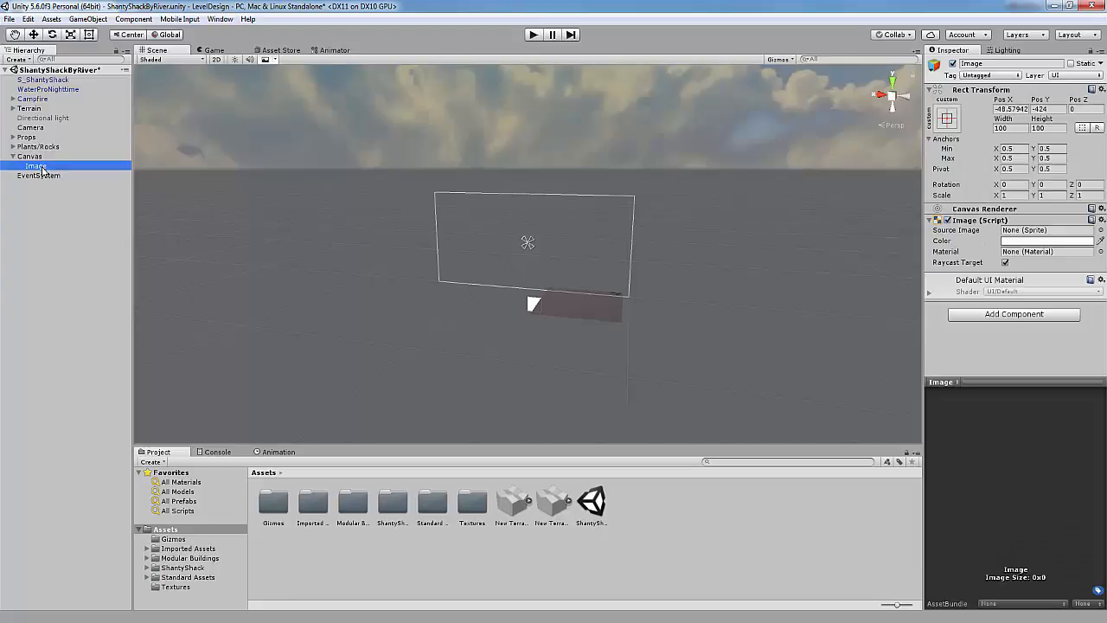
double_click(40, 166)
double_click(29, 156)
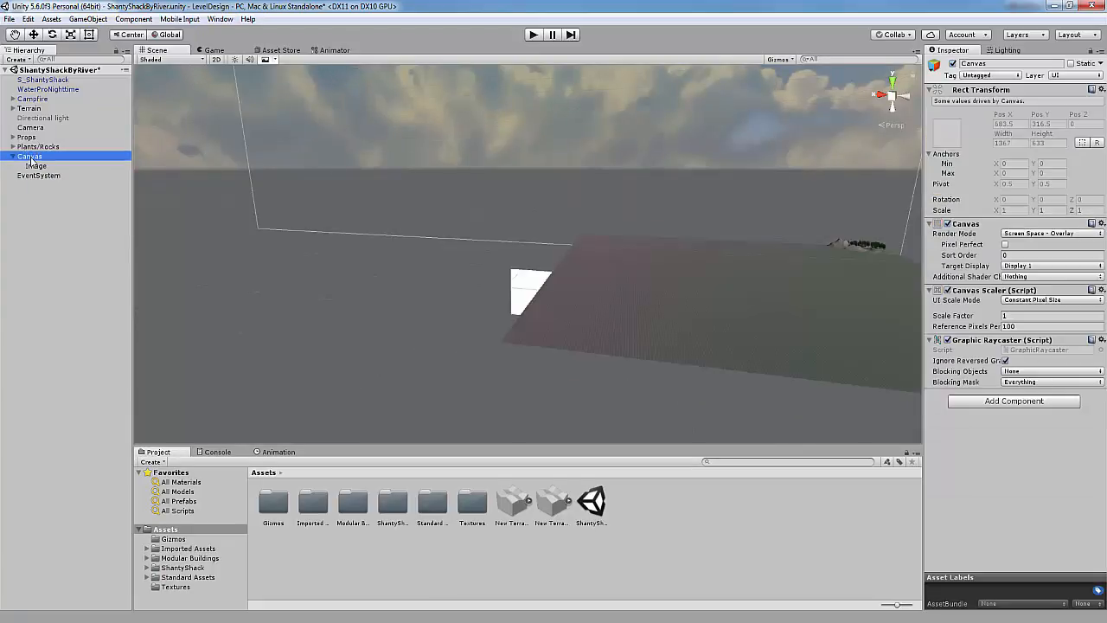
click(210, 50)
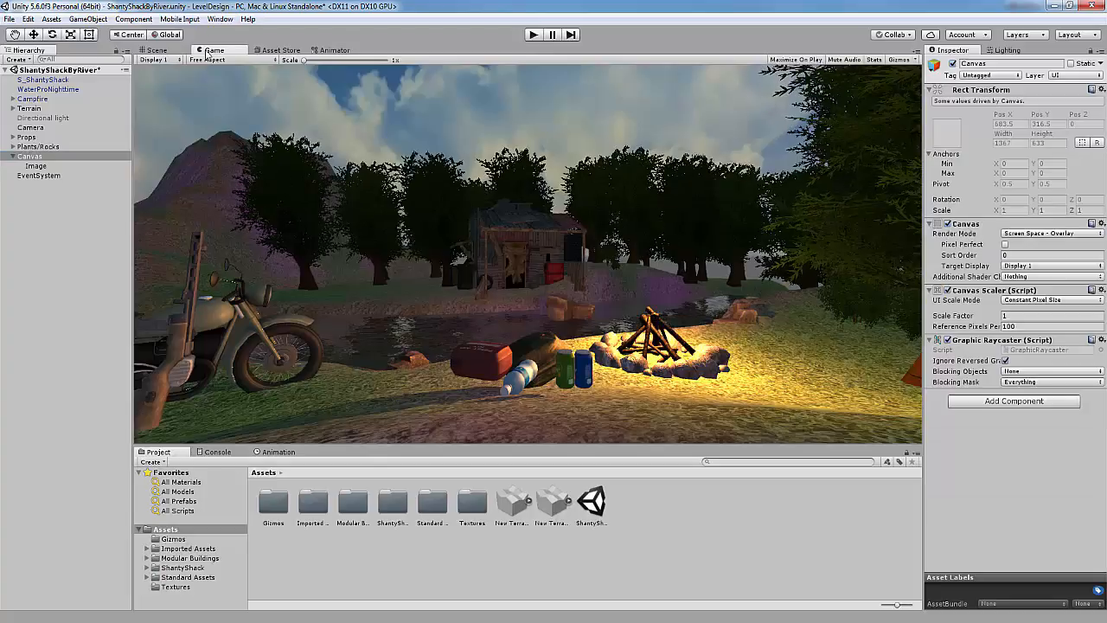
click(158, 50)
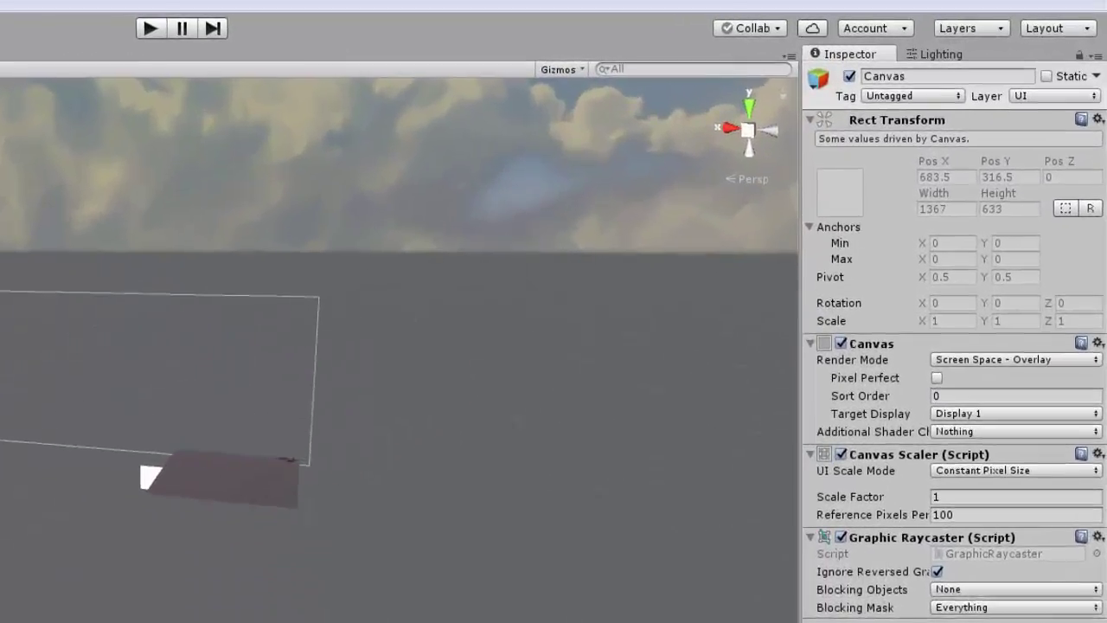
Zero the Image's Rect Transform Pos X and Pos Y so the white square sits centred
click(35, 165)
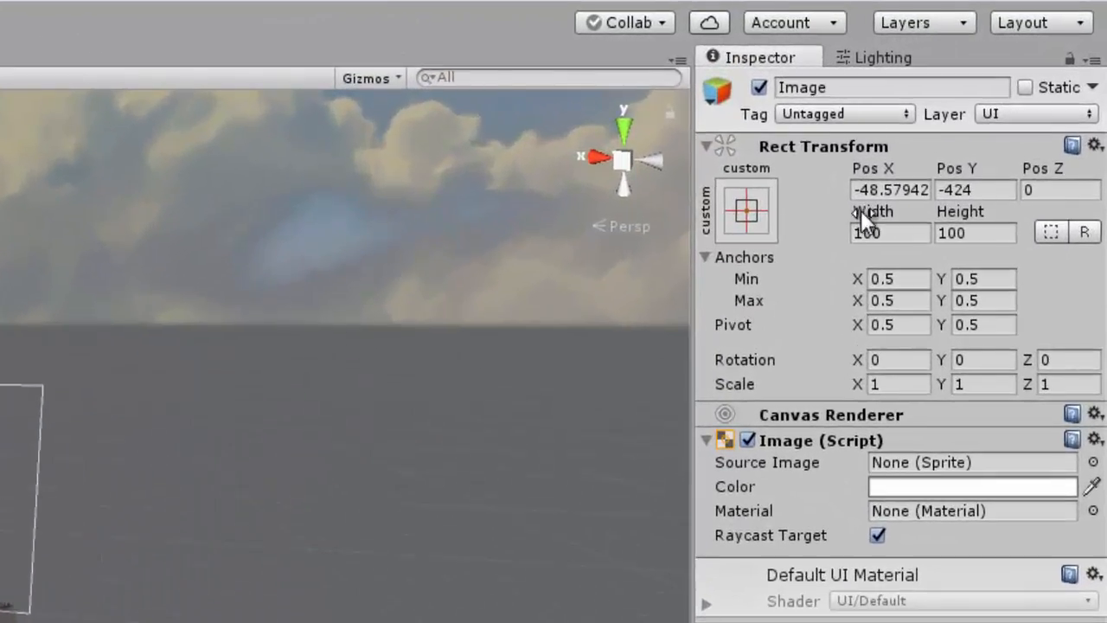
click(748, 210)
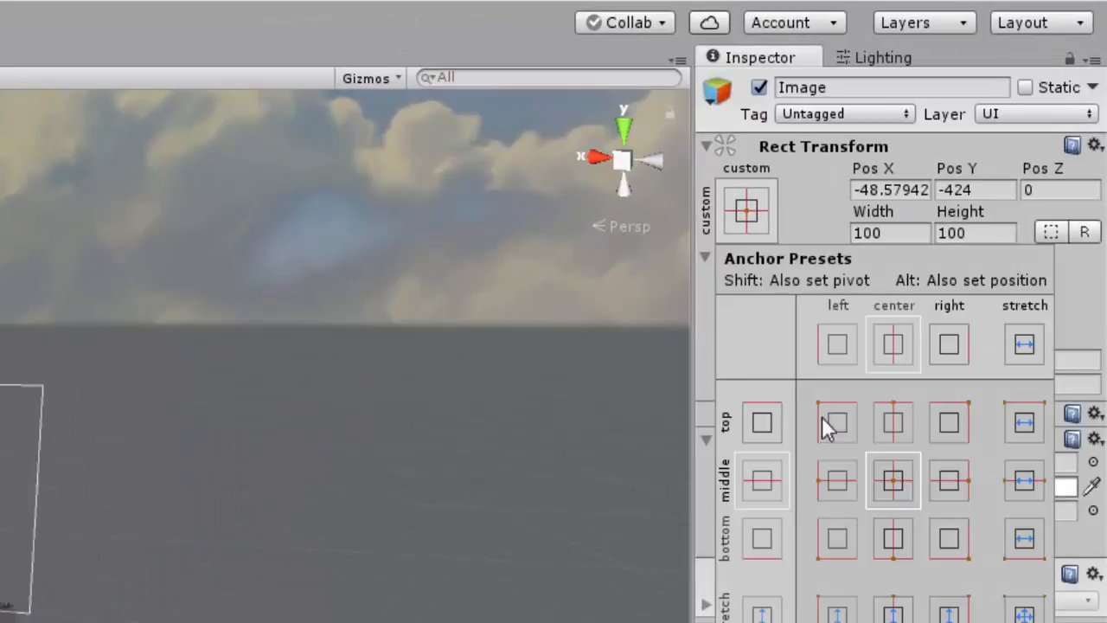
click(834, 199)
click(890, 190)
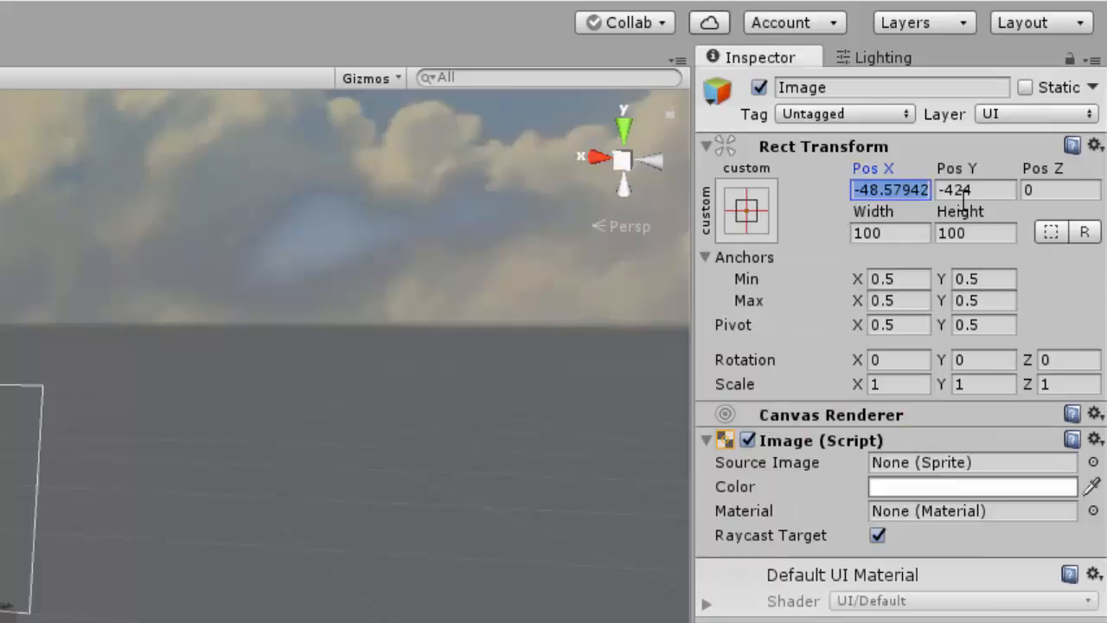
text(0)
key(Tab)
text(0)
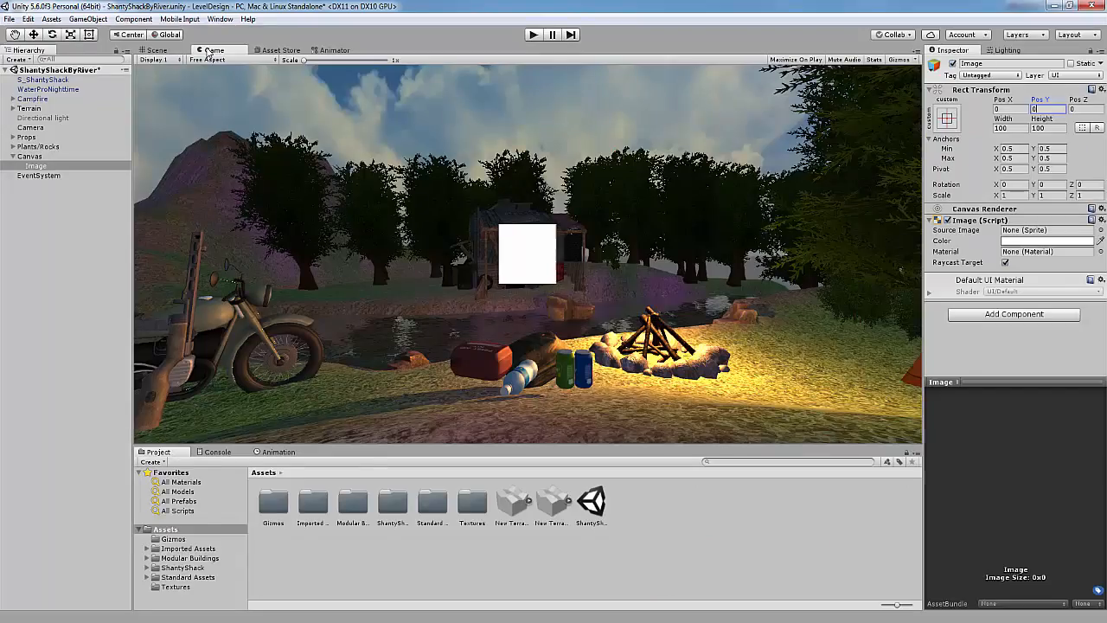
Set the Image's Source Image to the built-in Knob sprite, showing a white circle
click(157, 51)
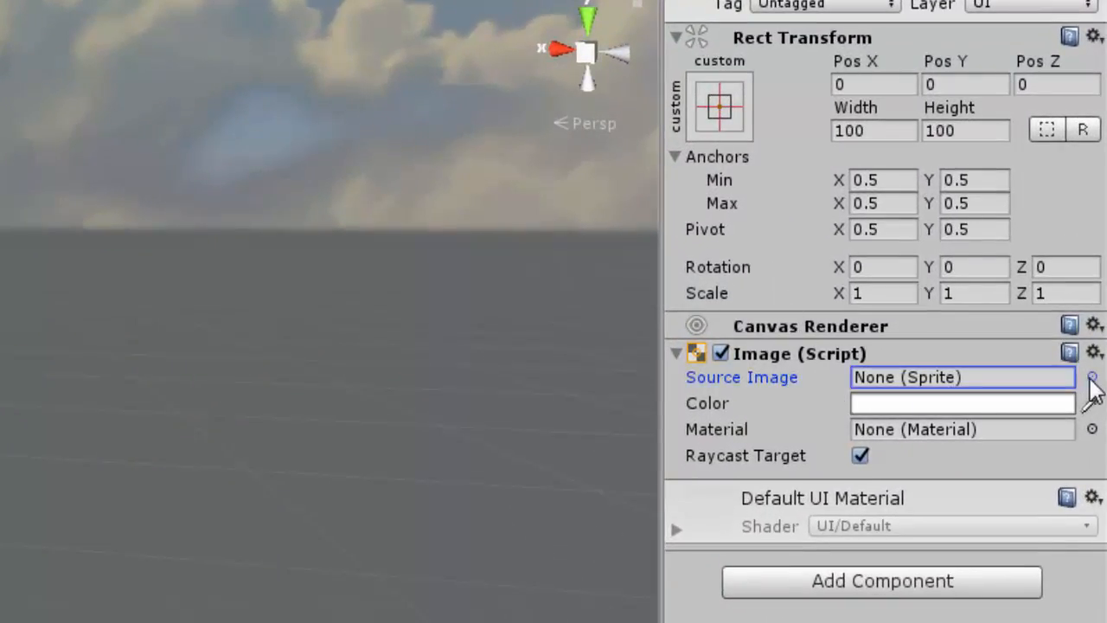
click(1092, 377)
scroll(983, 282, down, 3)
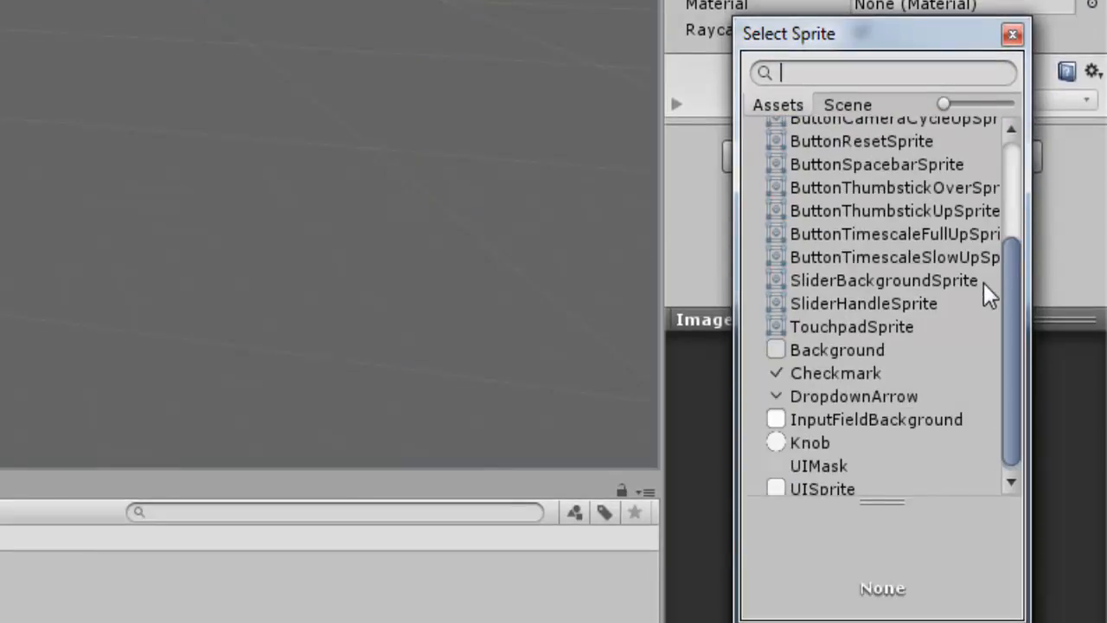
double_click(810, 443)
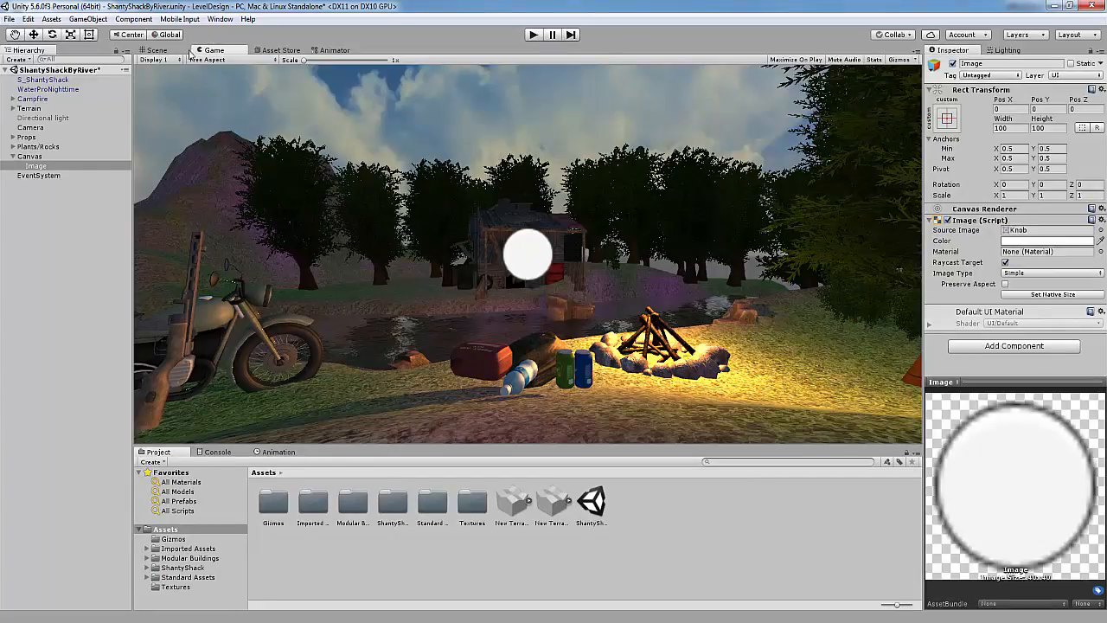
click(157, 50)
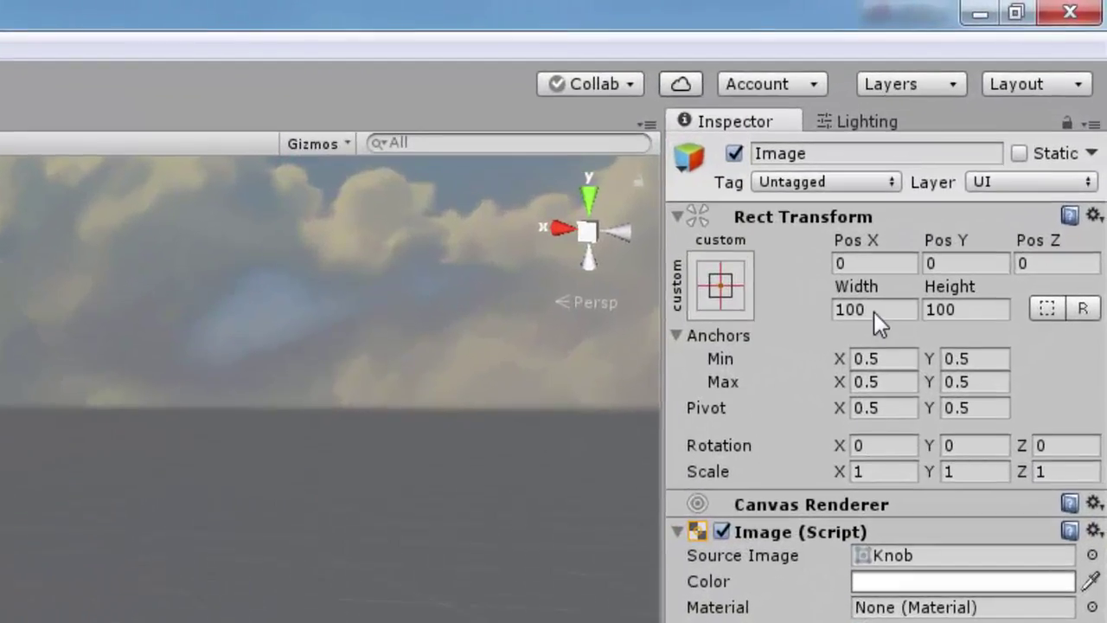
Set the Knob image's Width and Height to 5 for a tiny centred dot
click(1007, 128)
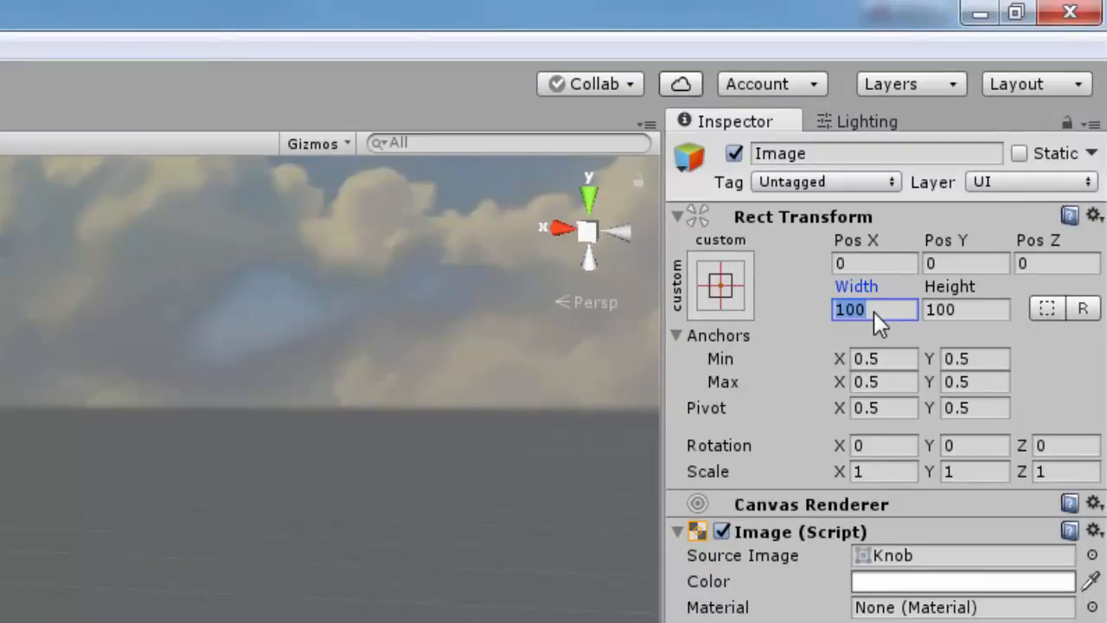
text(5)
click(964, 309)
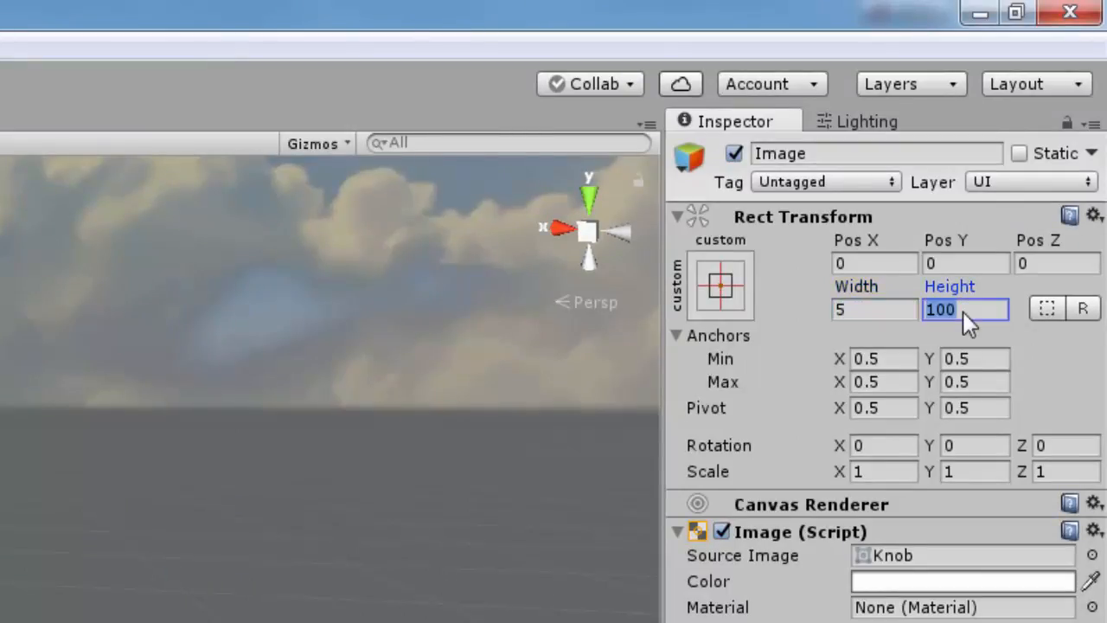
text(5)
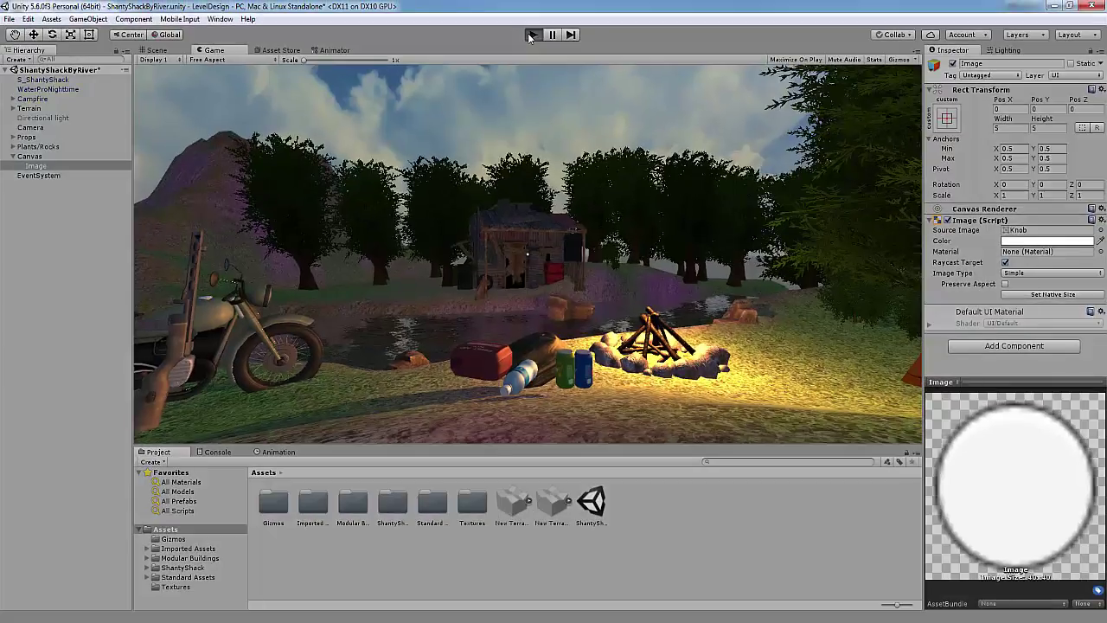
Enter Play mode to check the tiny white crosshair dot at screen centre
click(531, 34)
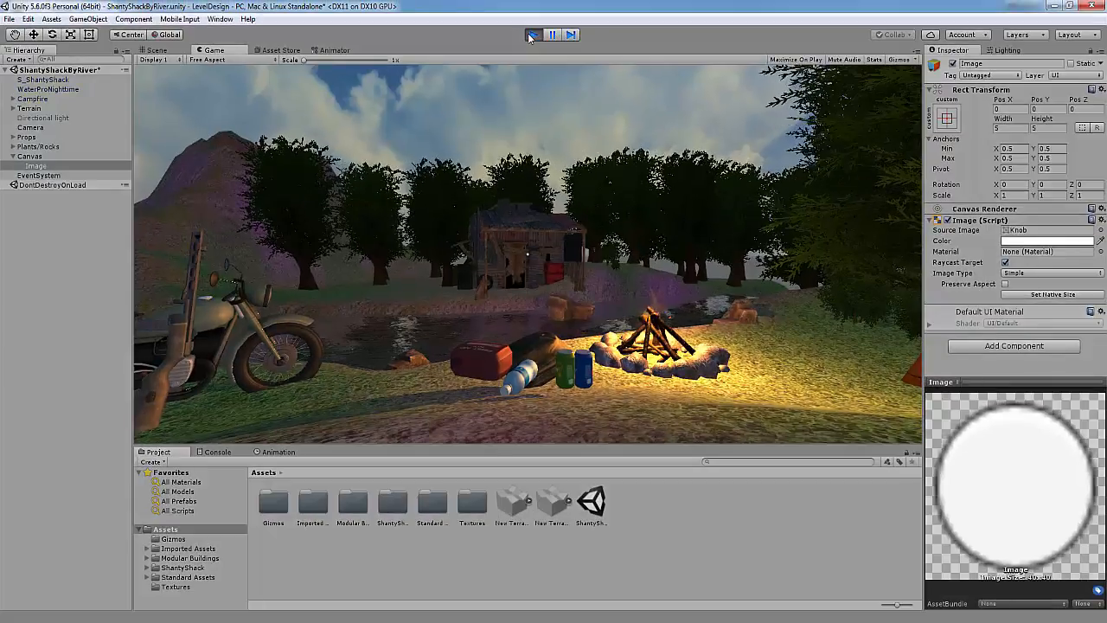